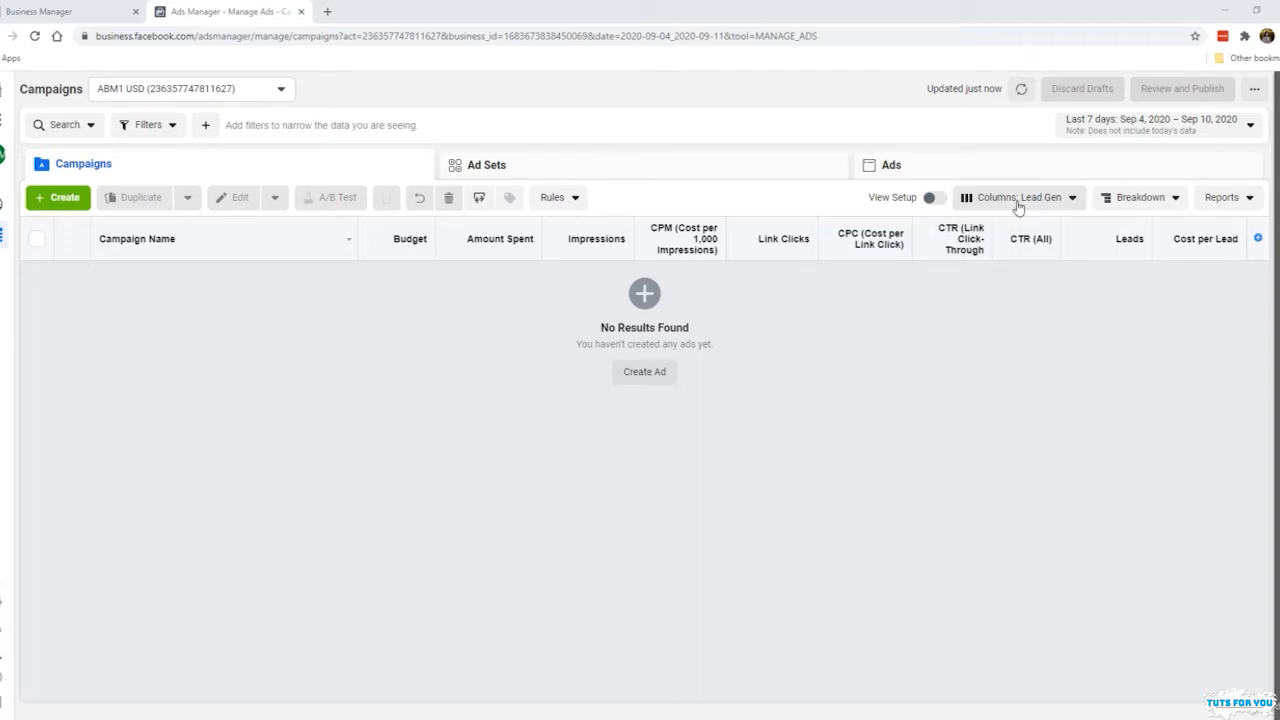
Customize the Lead Gen column set by removing the Cost per Lead and Leads columns
{"action": "left_click", "coordinate": [1018, 199]}
{"action": "scroll", "coordinate": [975, 475], "scroll_direction": "down", "scroll_amount": 1}
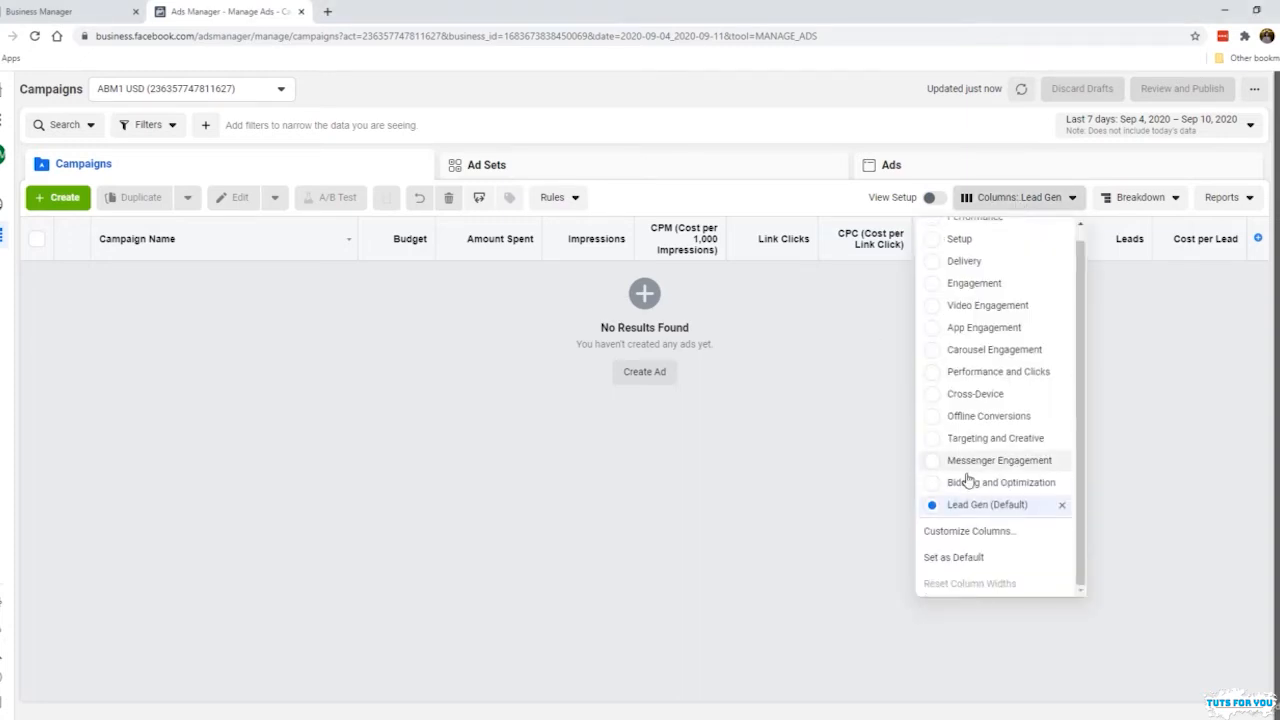
{"action": "left_click", "coordinate": [968, 531]}
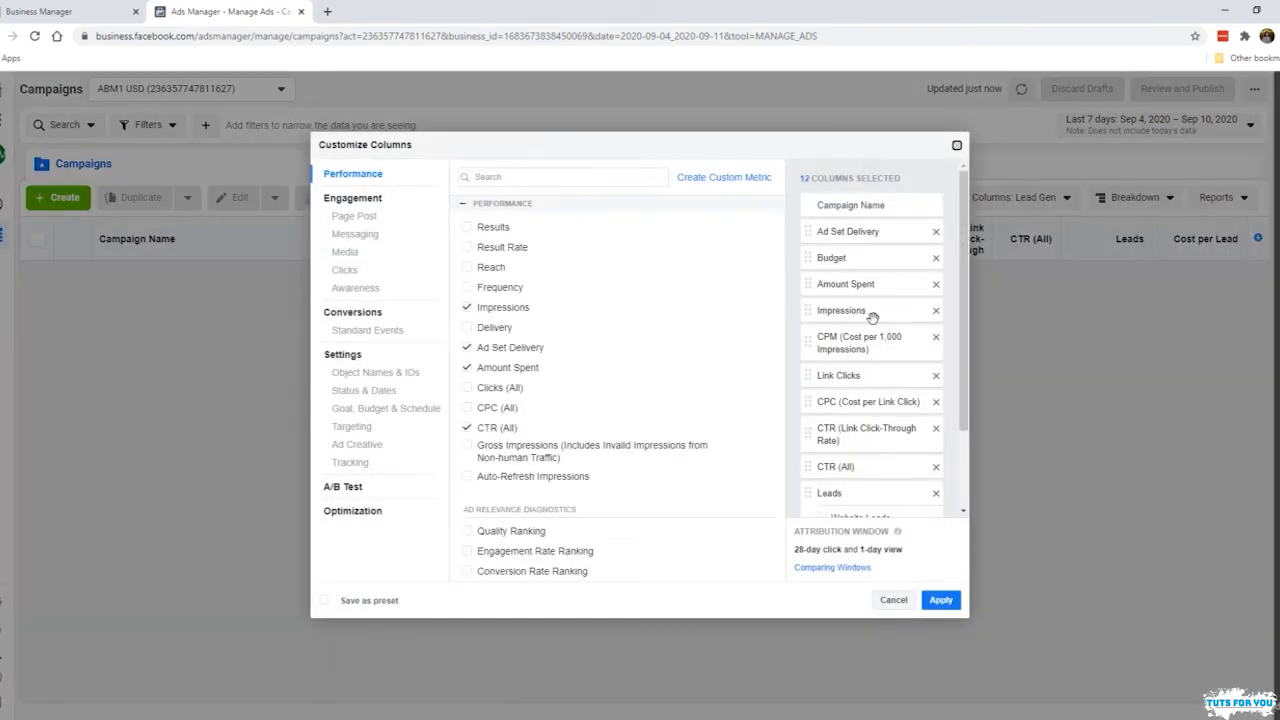
{"action": "scroll", "coordinate": [880, 340], "scroll_direction": "down", "scroll_amount": 1}
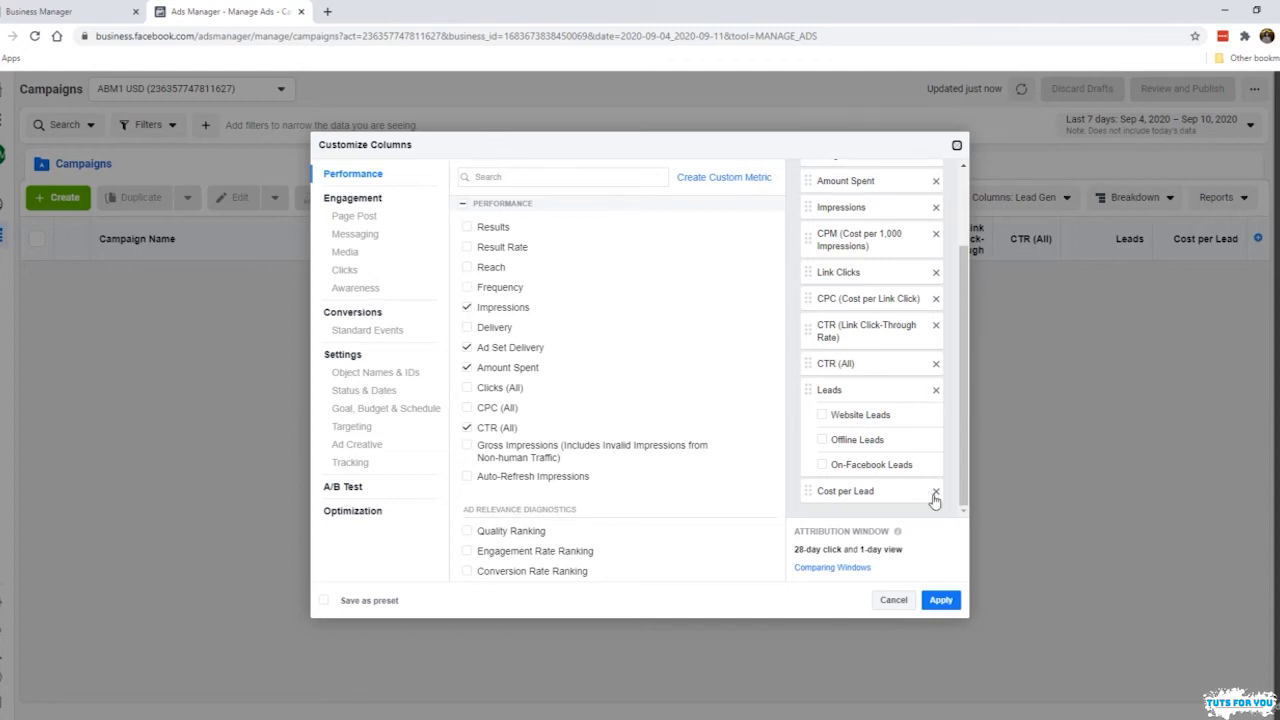
{"action": "scroll", "coordinate": [900, 370], "scroll_direction": "up", "scroll_amount": 2}
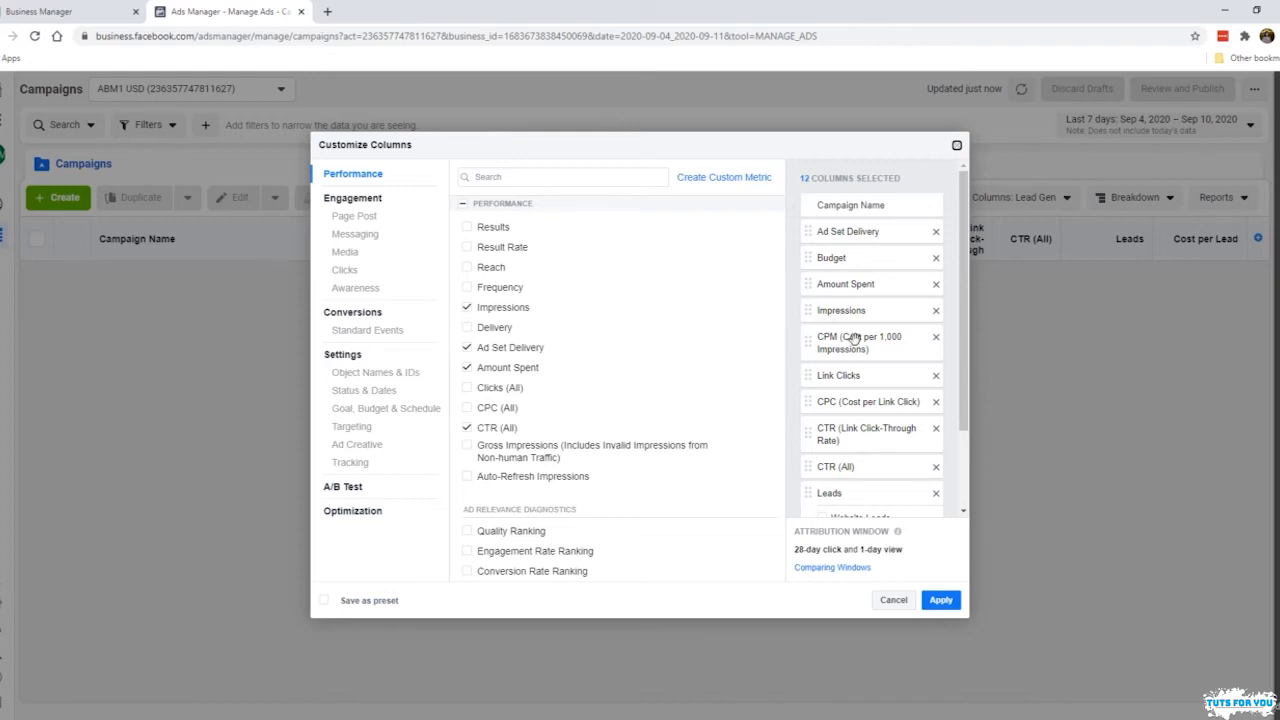
{"action": "scroll", "coordinate": [846, 418], "scroll_direction": "down", "scroll_amount": 1}
{"action": "scroll", "coordinate": [846, 418], "scroll_direction": "down", "scroll_amount": 1}
{"action": "scroll", "coordinate": [846, 400], "scroll_direction": "down", "scroll_amount": 1}
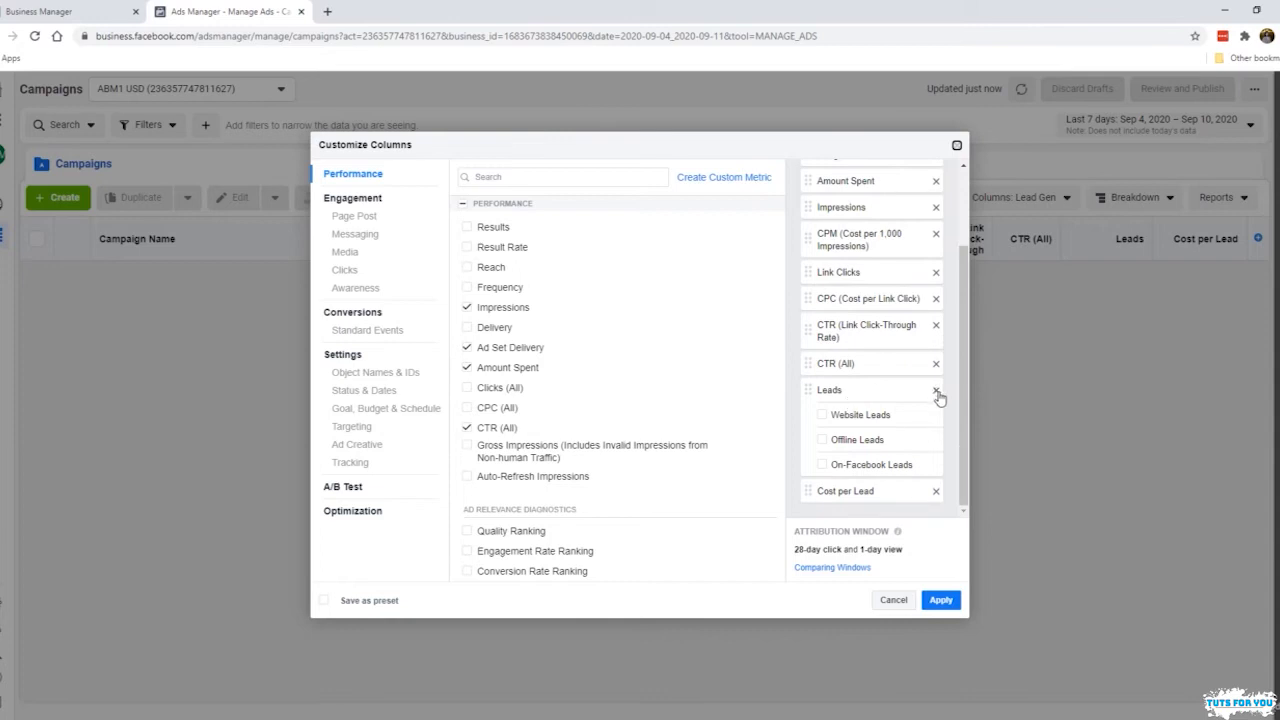
{"action": "left_click", "coordinate": [936, 490]}
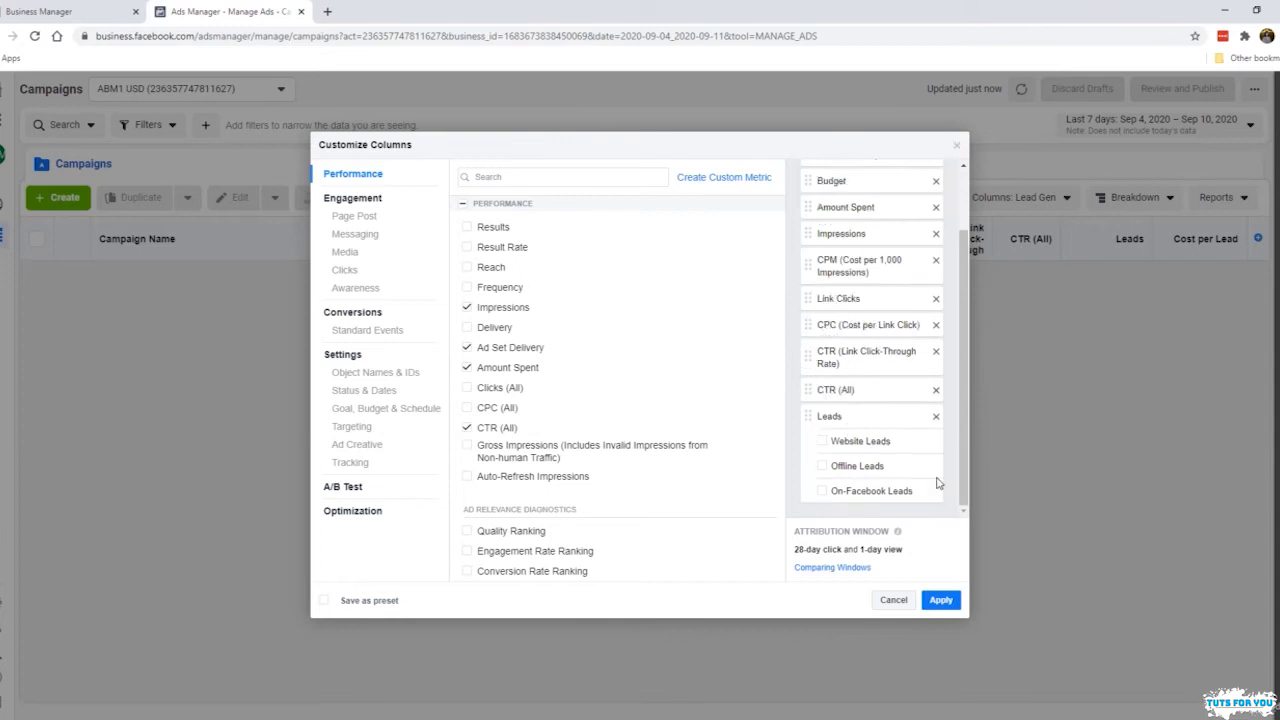
{"action": "left_click", "coordinate": [936, 423]}
Search the metrics for "purc" and add the total, value and cost columns for Purchases
{"action": "left_click", "coordinate": [553, 178]}
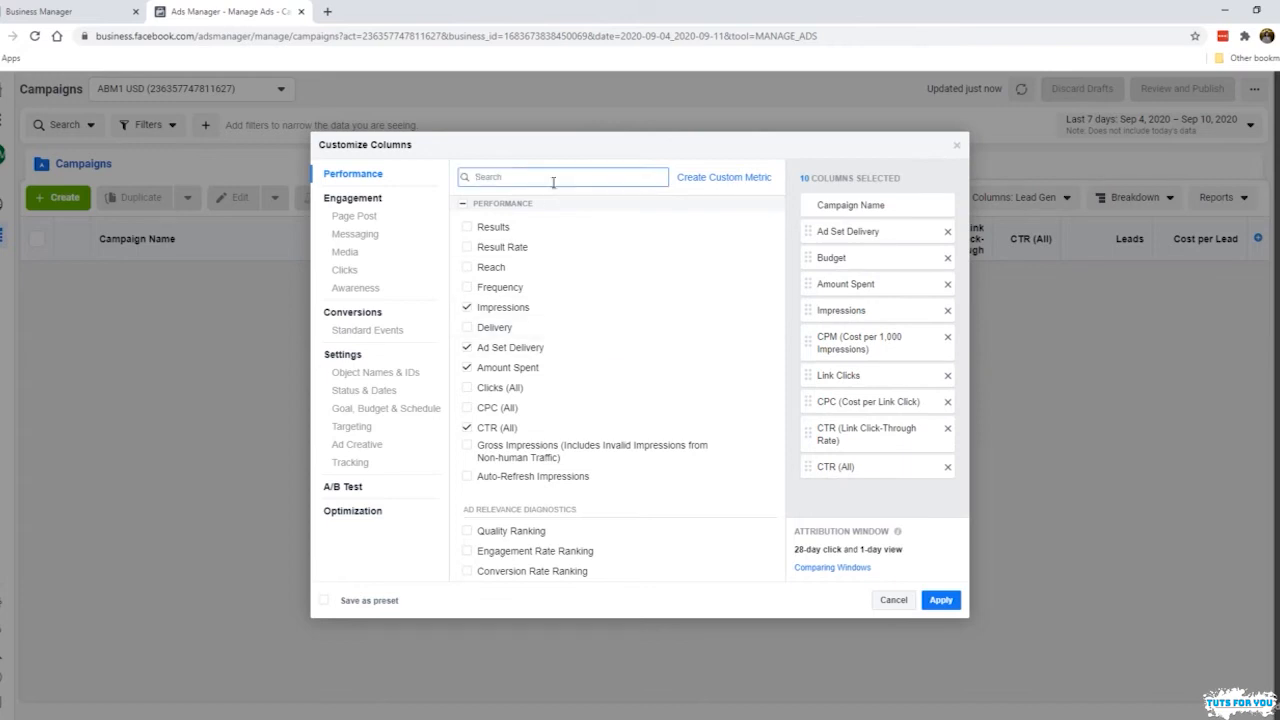
{"action": "type", "text": "purc"}
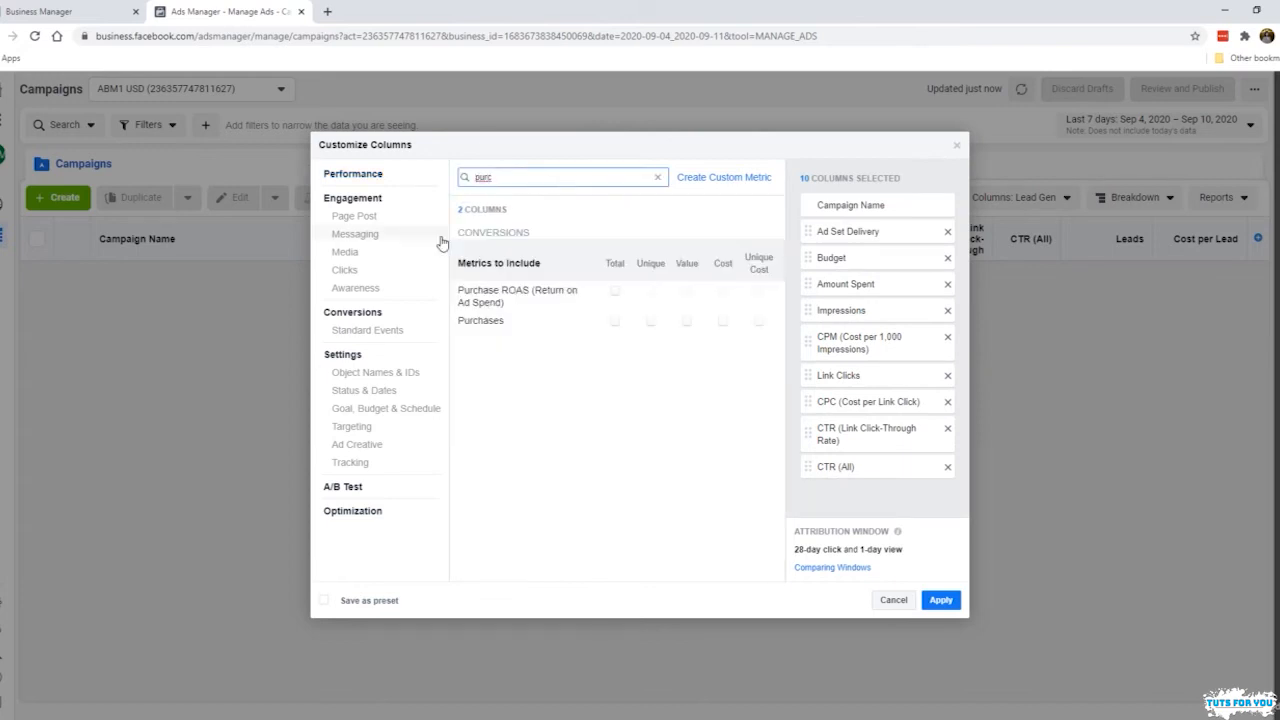
{"action": "left_click", "coordinate": [614, 322]}
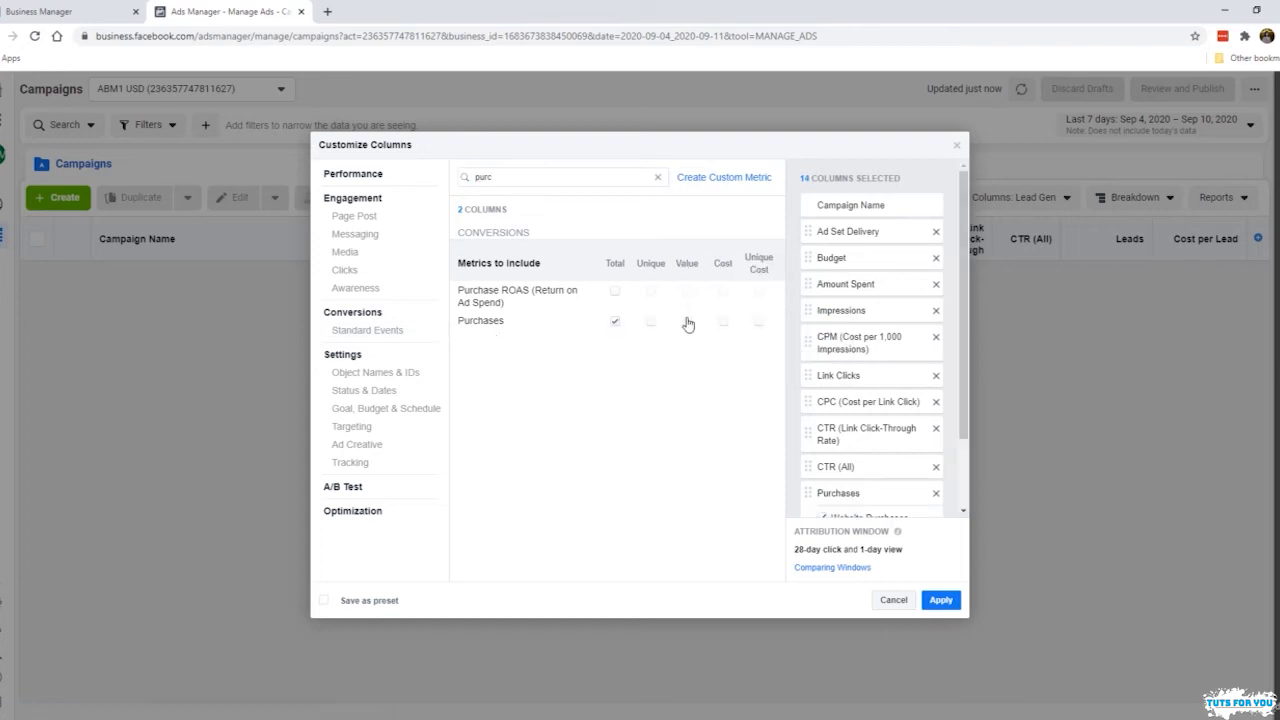
{"action": "left_click", "coordinate": [687, 321]}
{"action": "left_click", "coordinate": [722, 321]}
Exclude the website, offline and on-Facebook sub-columns from both Purchases and Purchases Conversion Value
{"action": "left_click_drag", "start_coordinate": [960, 358], "coordinate": [952, 509]}
{"action": "left_click_drag", "start_coordinate": [962, 361], "coordinate": [961, 339]}
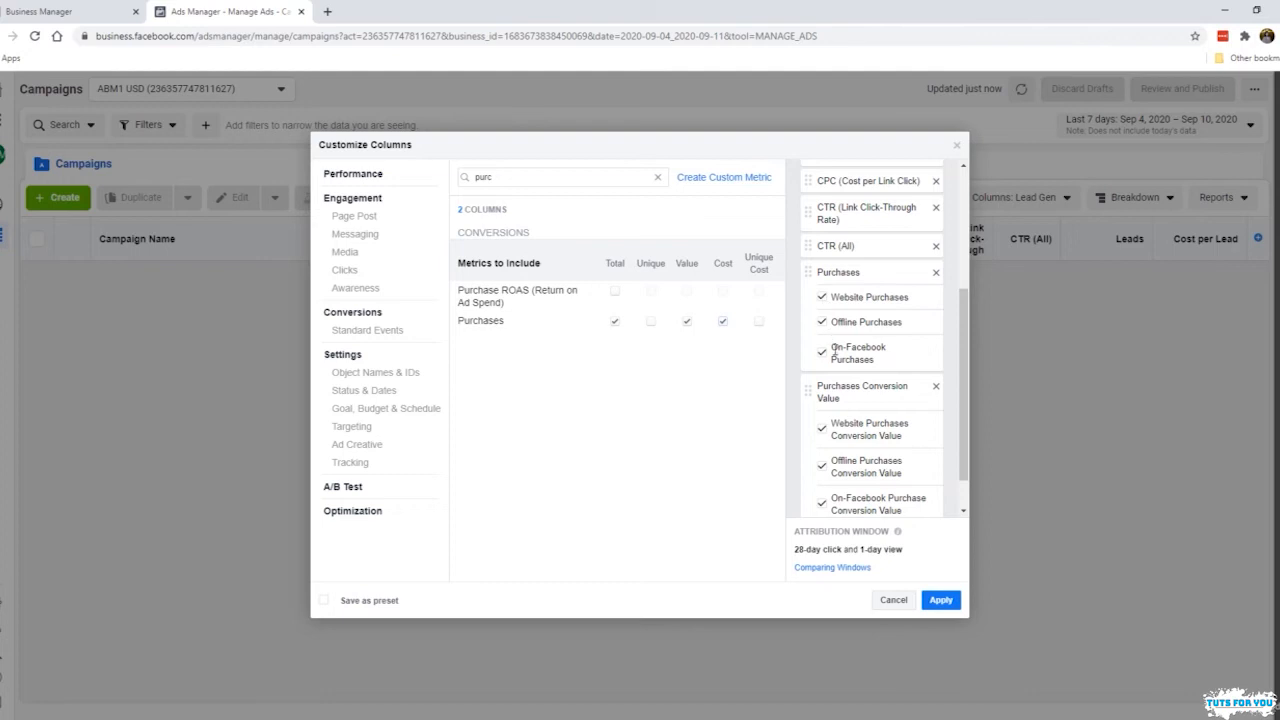
{"action": "left_click", "coordinate": [822, 298]}
{"action": "left_click", "coordinate": [822, 322]}
{"action": "left_click", "coordinate": [822, 352]}
{"action": "scroll", "coordinate": [822, 360], "scroll_direction": "down", "scroll_amount": 1}
{"action": "left_click", "coordinate": [821, 389]}
{"action": "left_click", "coordinate": [822, 420]}
{"action": "left_click", "coordinate": [822, 458]}
{"action": "scroll", "coordinate": [849, 317], "scroll_direction": "up", "scroll_amount": 2}
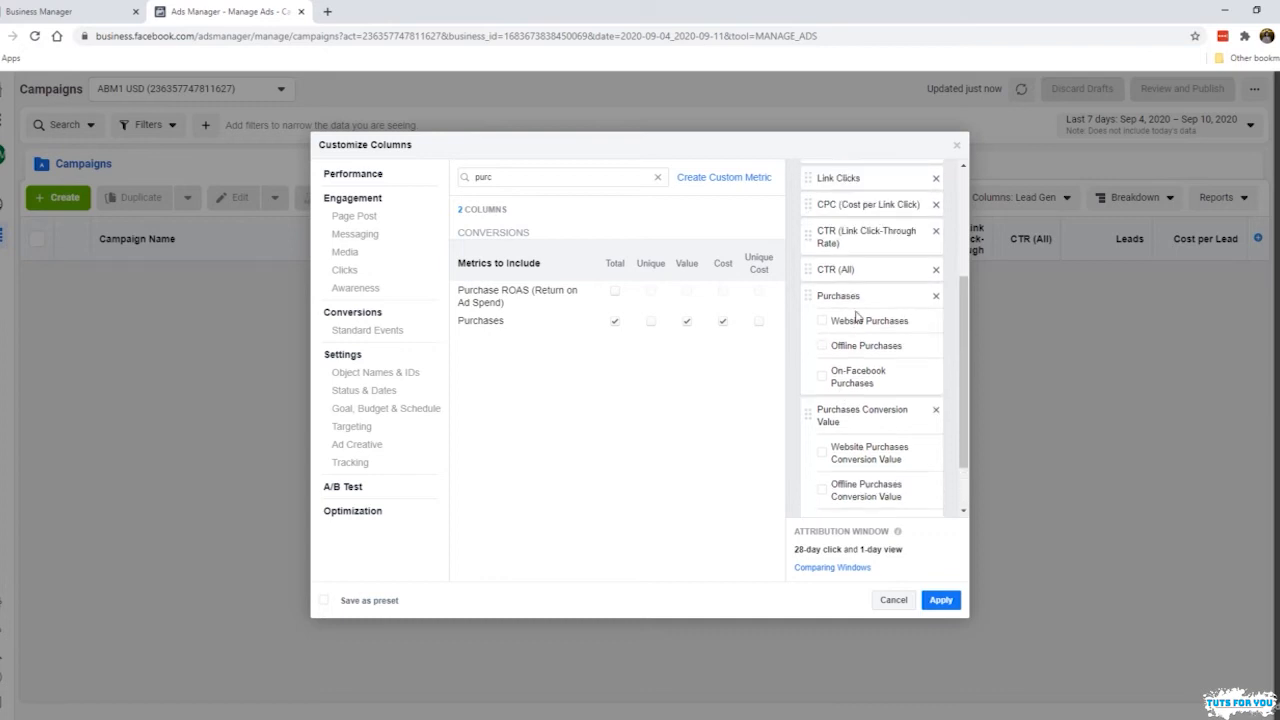
{"action": "scroll", "coordinate": [845, 340], "scroll_direction": "down", "scroll_amount": 2}
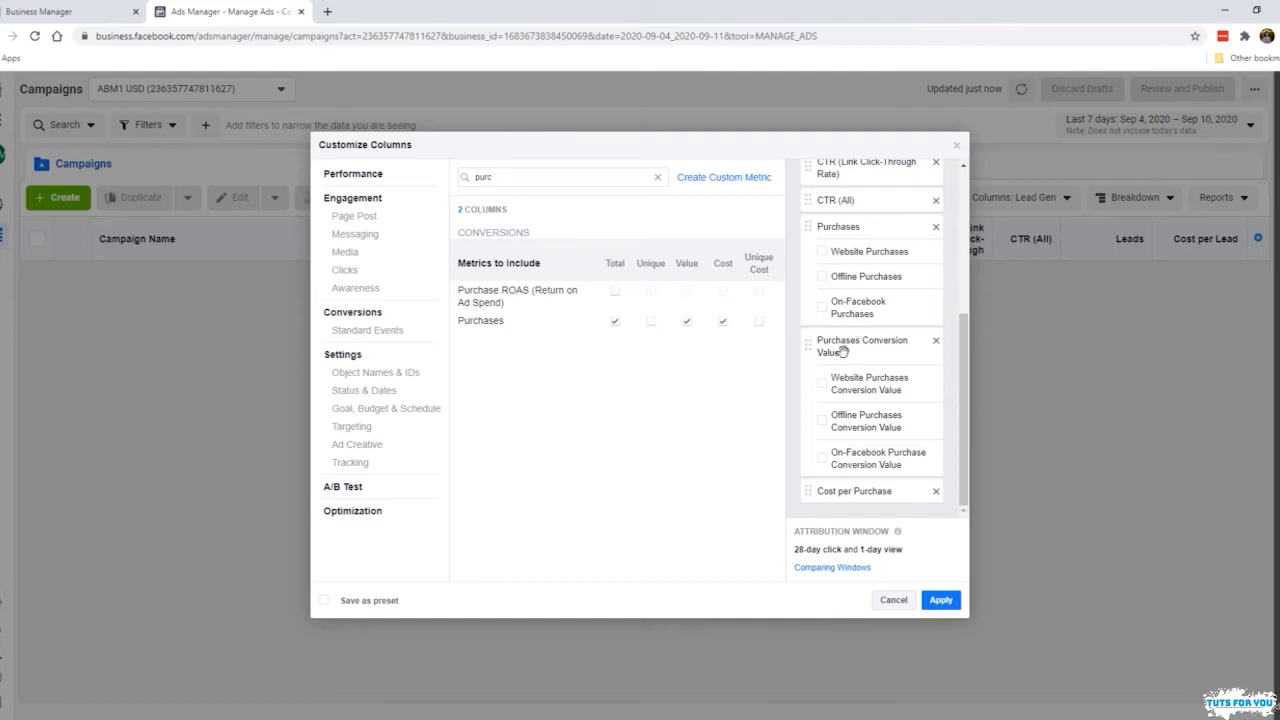
{"action": "scroll", "coordinate": [846, 373], "scroll_direction": "up", "scroll_amount": 2}
{"action": "scroll", "coordinate": [850, 372], "scroll_direction": "down", "scroll_amount": 2}
Add the total Purchase ROAS (Return on Ad Spend) column without its Website Purchase ROAS sub-column
{"action": "mouse_move", "coordinate": [620, 297]}
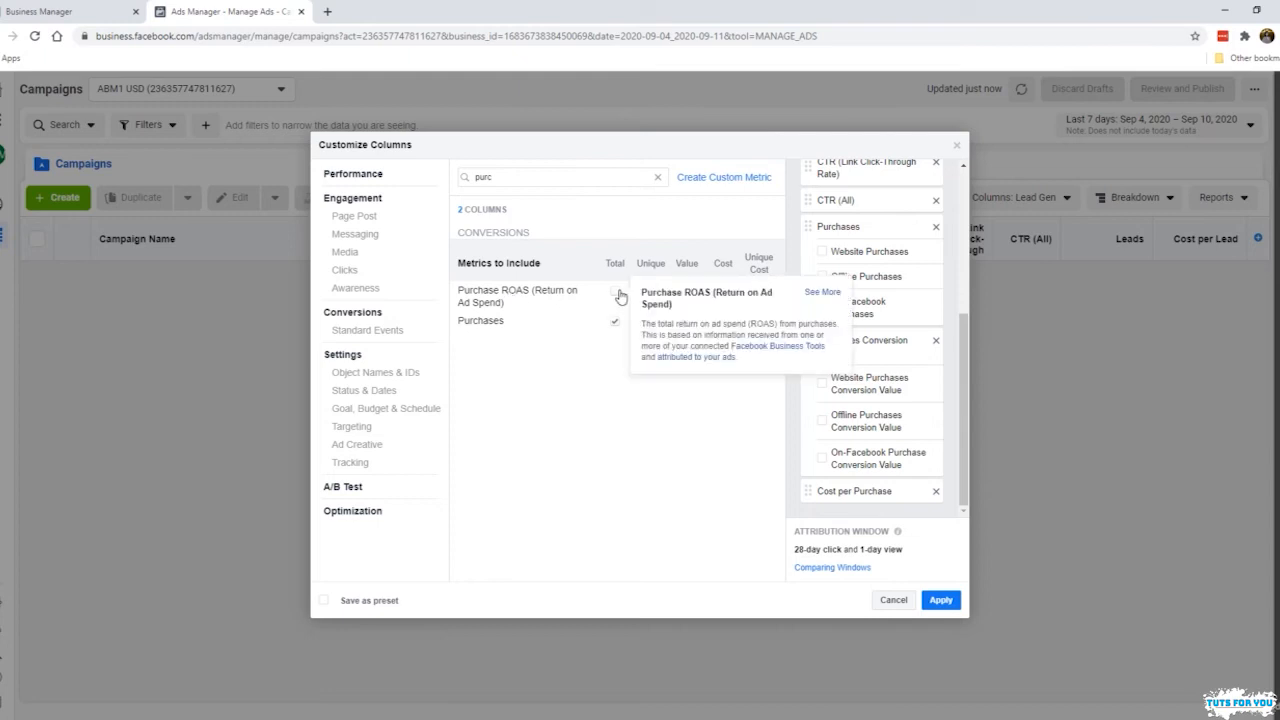
{"action": "left_click", "coordinate": [617, 292]}
{"action": "scroll", "coordinate": [890, 395], "scroll_direction": "down", "scroll_amount": 2}
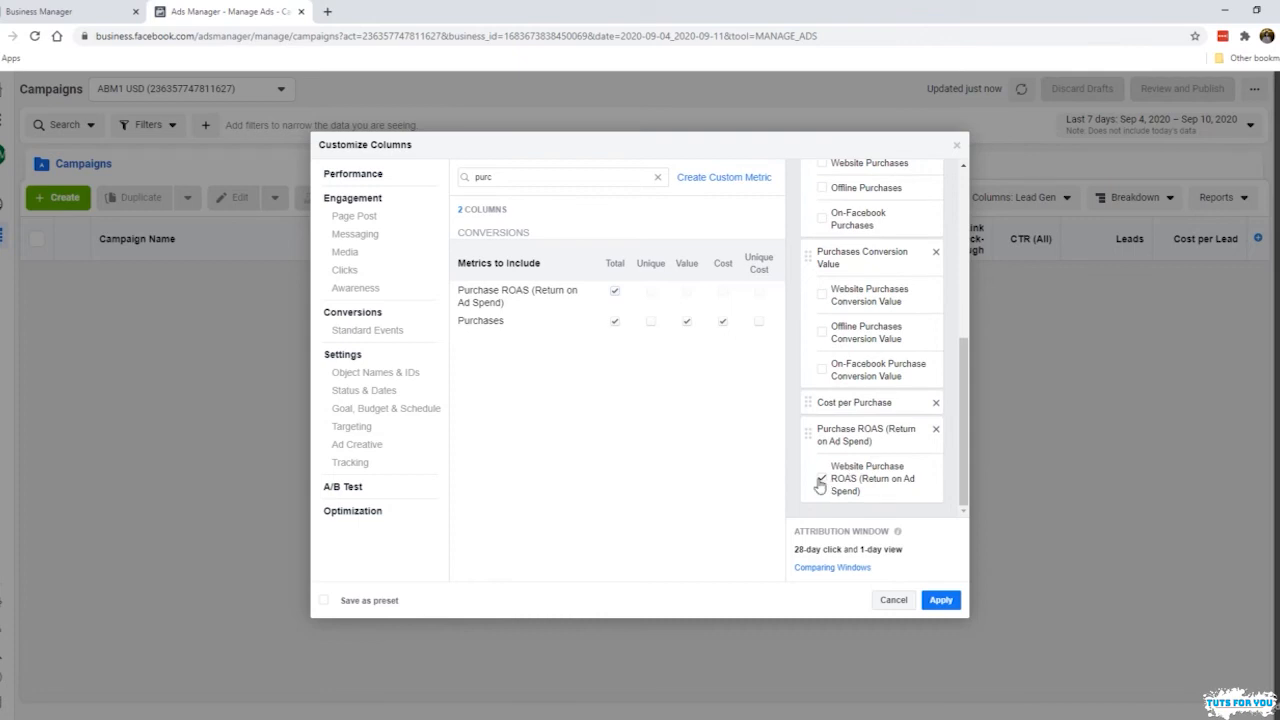
{"action": "left_click", "coordinate": [820, 480]}
{"action": "scroll", "coordinate": [900, 350], "scroll_direction": "up", "scroll_amount": 3}
{"action": "scroll", "coordinate": [897, 352], "scroll_direction": "down", "scroll_amount": 3}
Save the column selection as a preset named "Purchase" and apply it to the campaigns table
{"action": "left_click", "coordinate": [368, 602]}
{"action": "key", "text": "ctrl+a"}
{"action": "type", "text": "Purchases"}
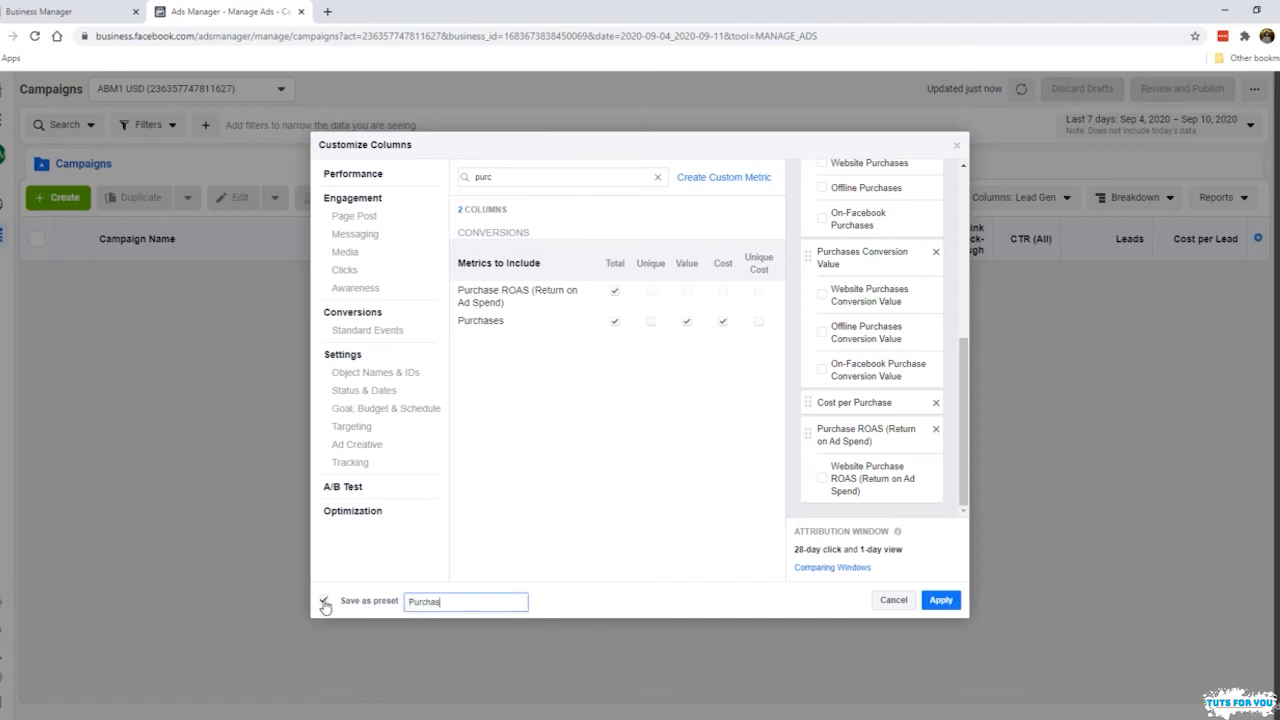
{"action": "left_click", "coordinate": [940, 600]}
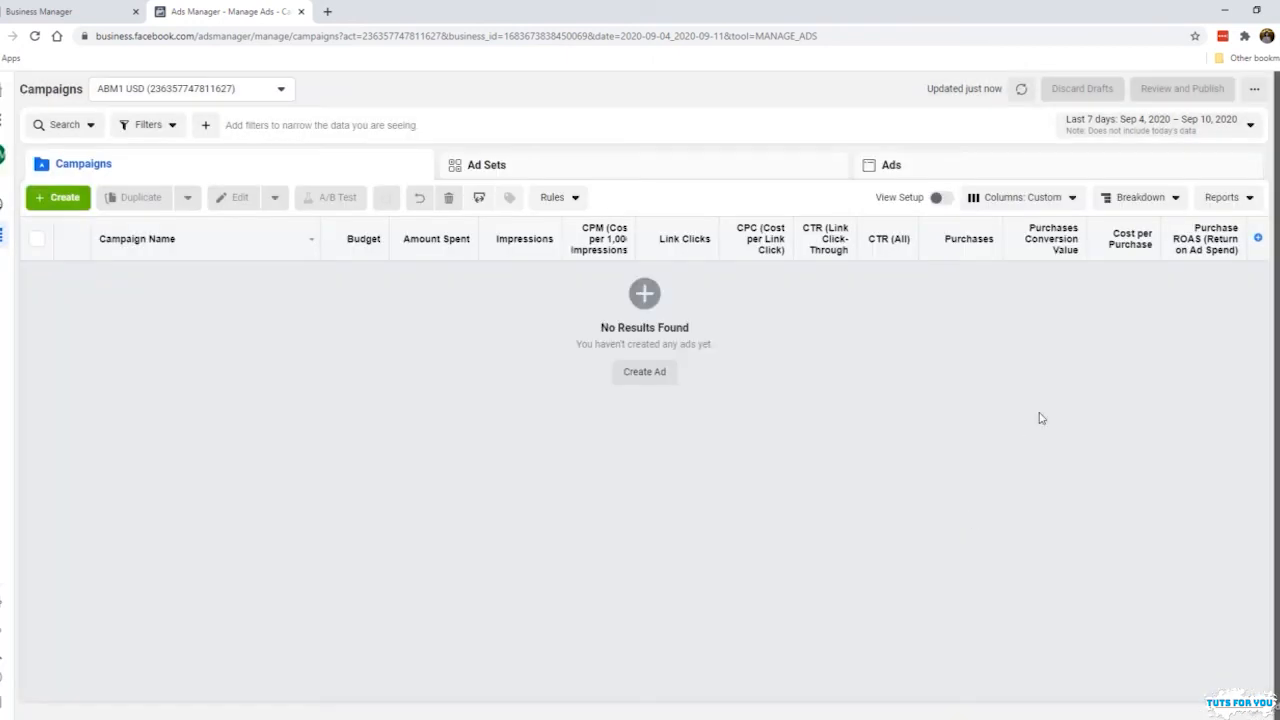
Customize the Purchase column set by adding total and cost columns for Adds to Cart, without the website, offline and on-Facebook sub-columns
{"action": "left_click", "coordinate": [1050, 208]}
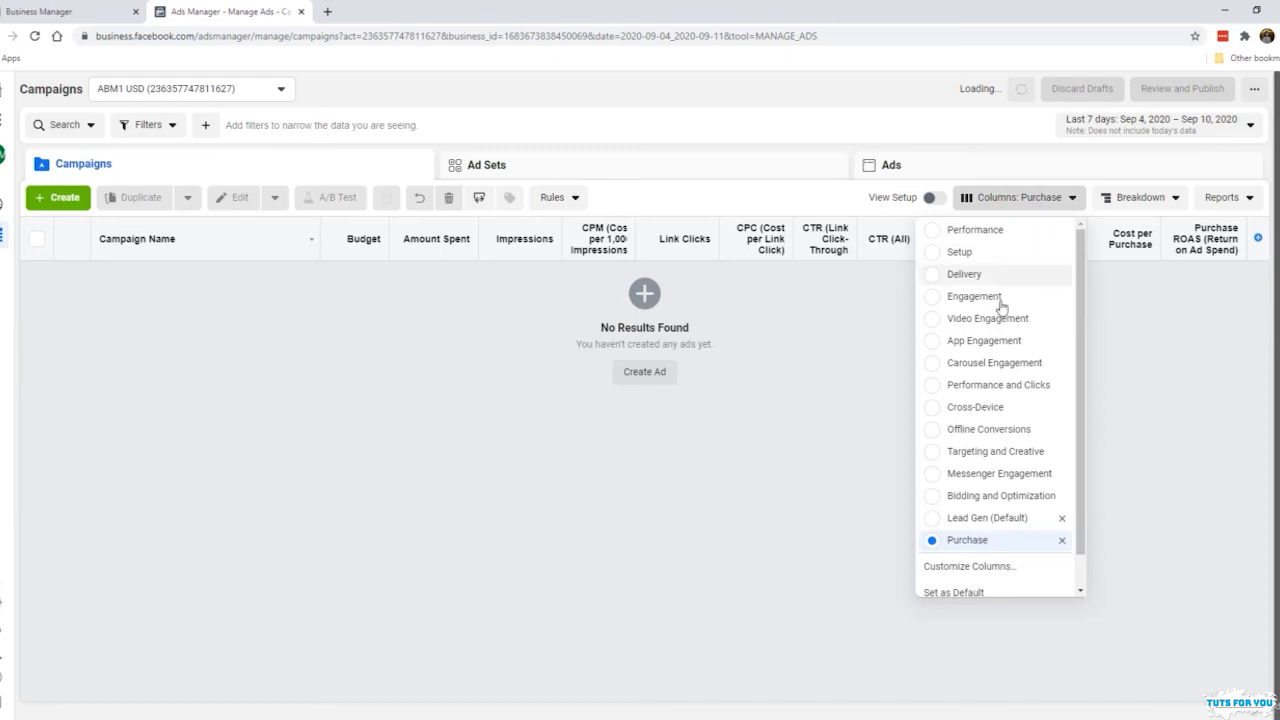
{"action": "scroll", "coordinate": [1008, 400], "scroll_direction": "down", "scroll_amount": 1}
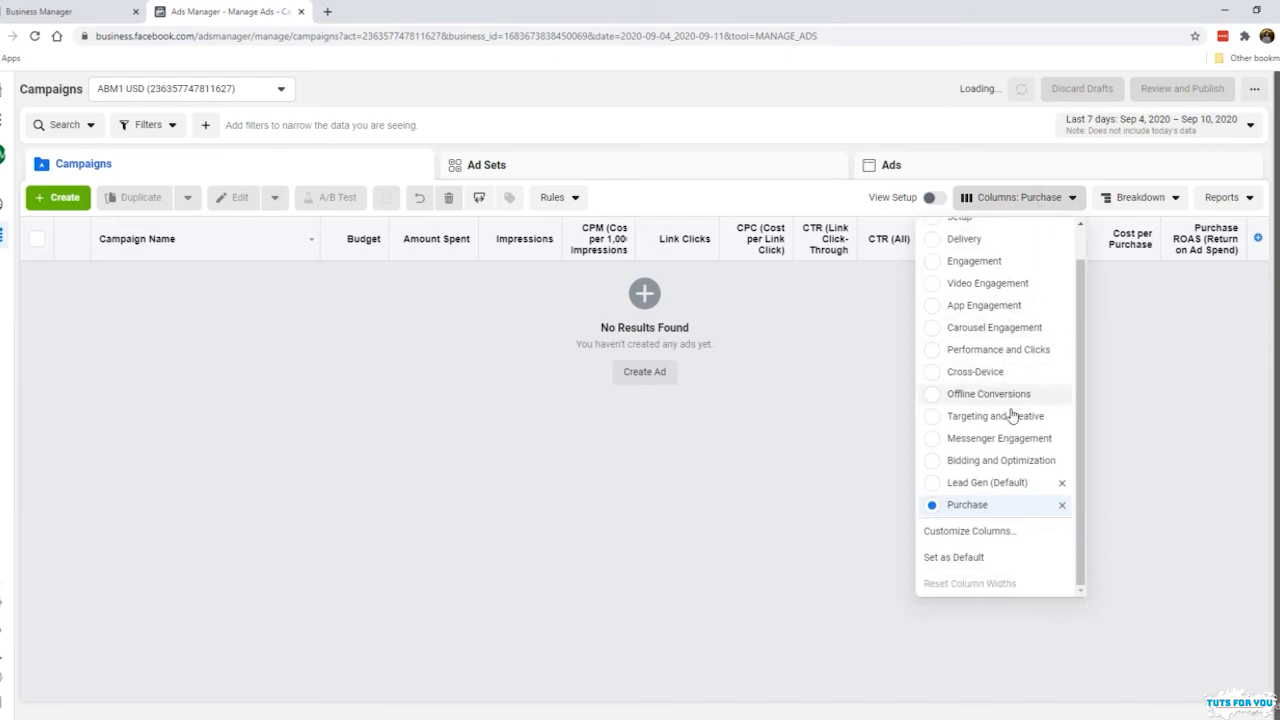
{"action": "left_click", "coordinate": [1004, 535]}
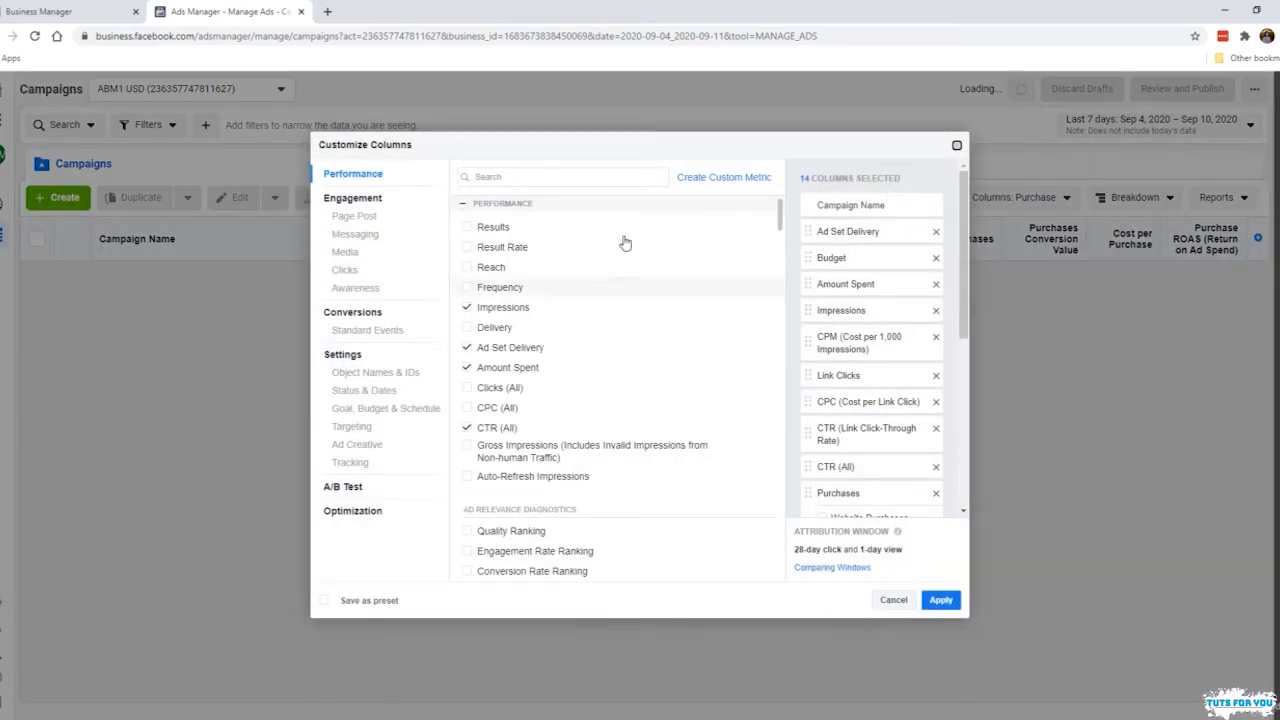
{"action": "left_click", "coordinate": [563, 177]}
{"action": "type", "text": "add"}
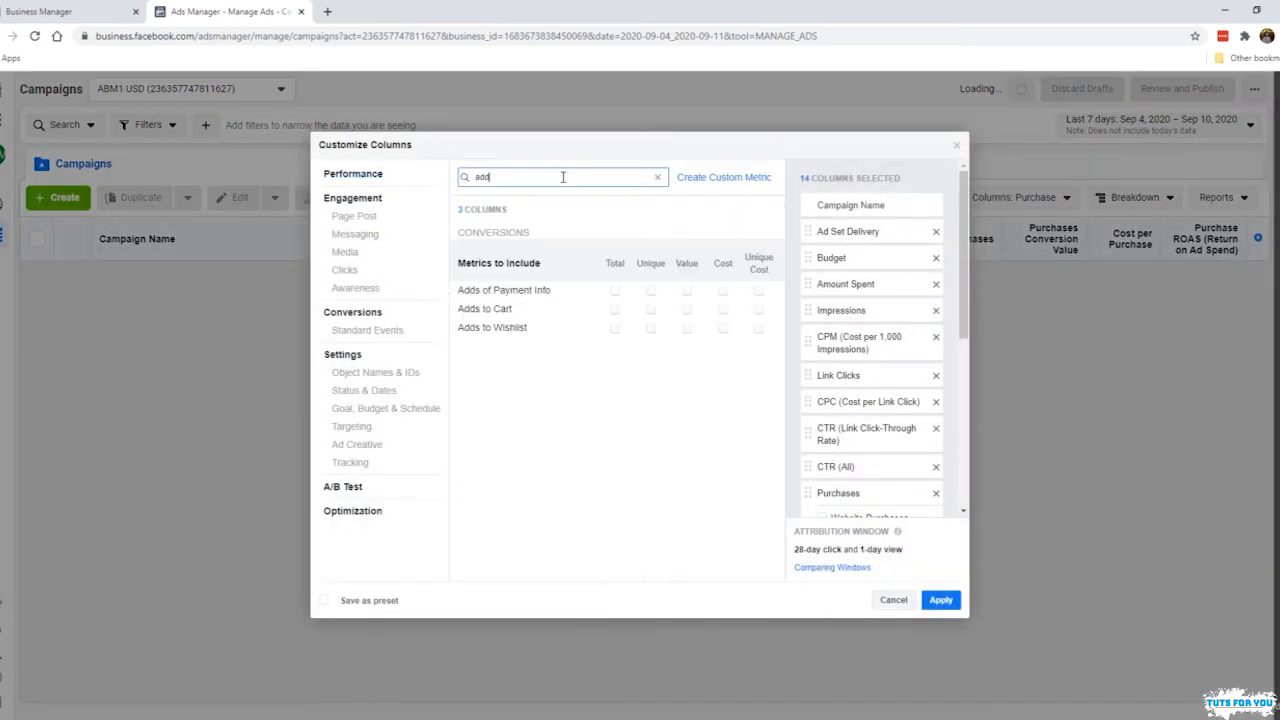
{"action": "left_click", "coordinate": [615, 310]}
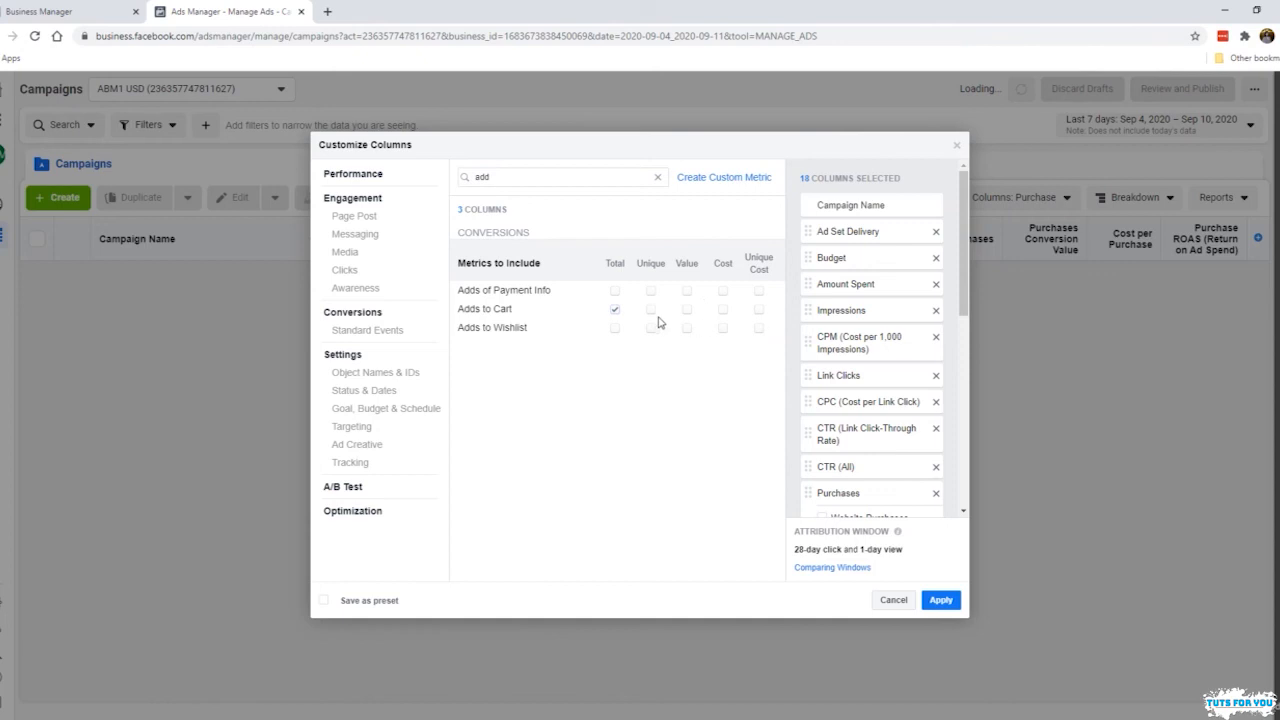
{"action": "left_click", "coordinate": [651, 312]}
{"action": "left_click", "coordinate": [723, 310]}
{"action": "scroll", "coordinate": [907, 369], "scroll_direction": "down", "scroll_amount": 5}
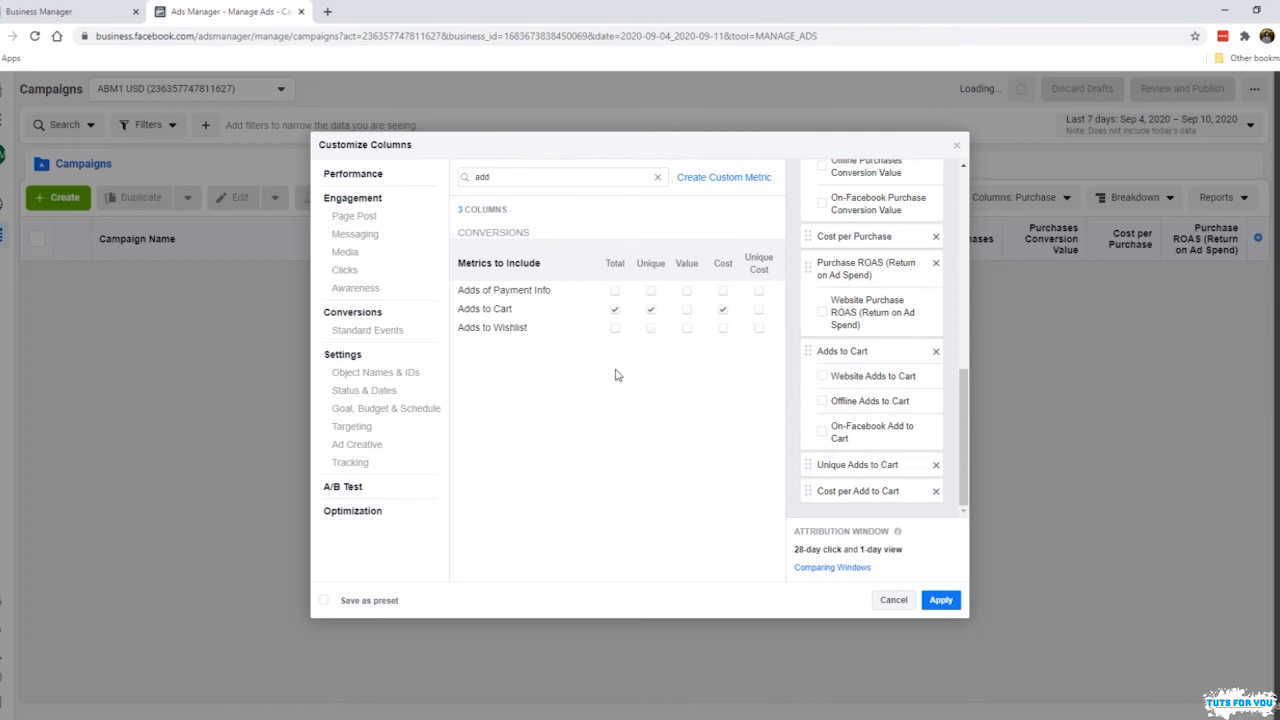
{"action": "left_click", "coordinate": [650, 309]}
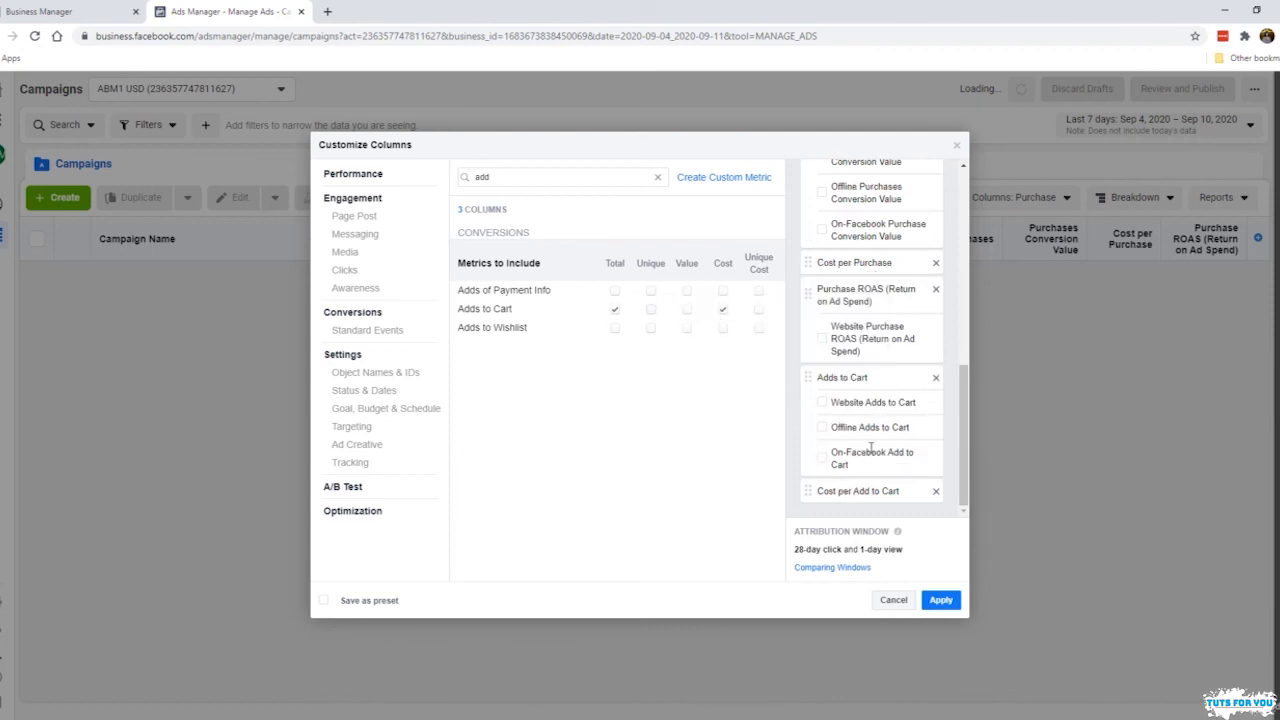
Search the metrics for "ini" and add the total and cost columns for Checkouts Initiated
{"action": "left_click_drag", "start_coordinate": [555, 173], "coordinate": [432, 166]}
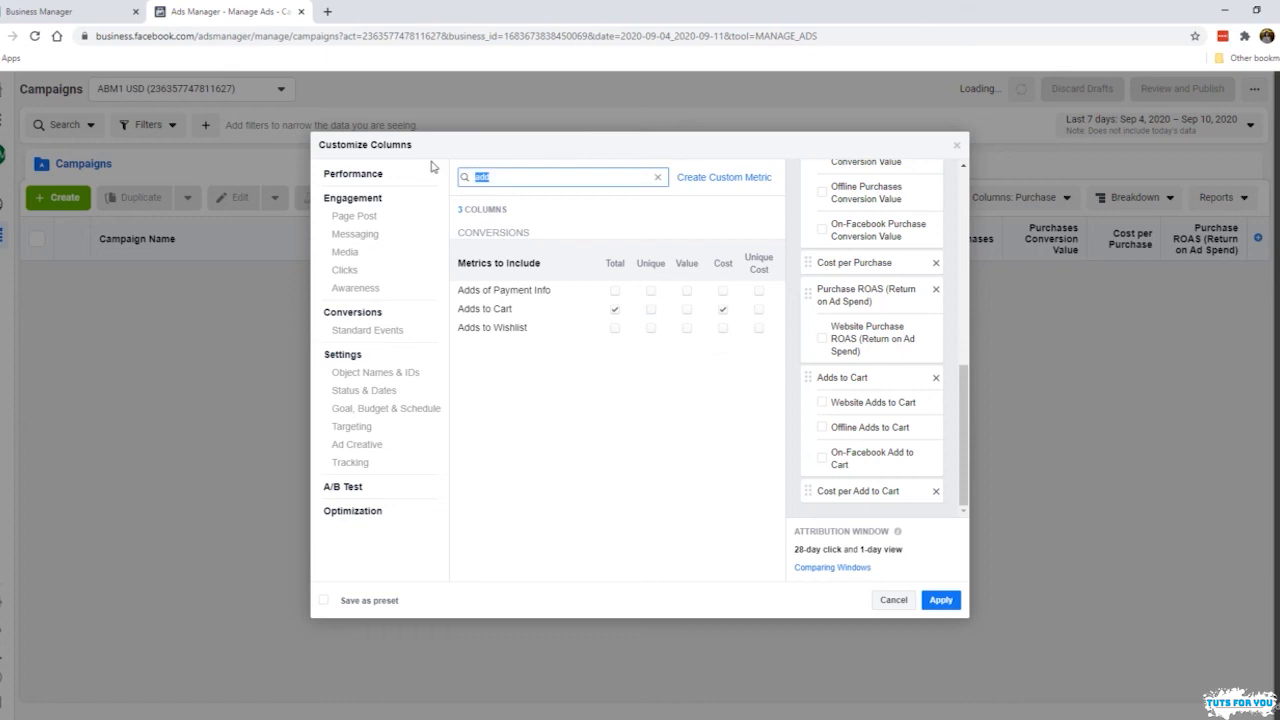
{"action": "type", "text": "ini"}
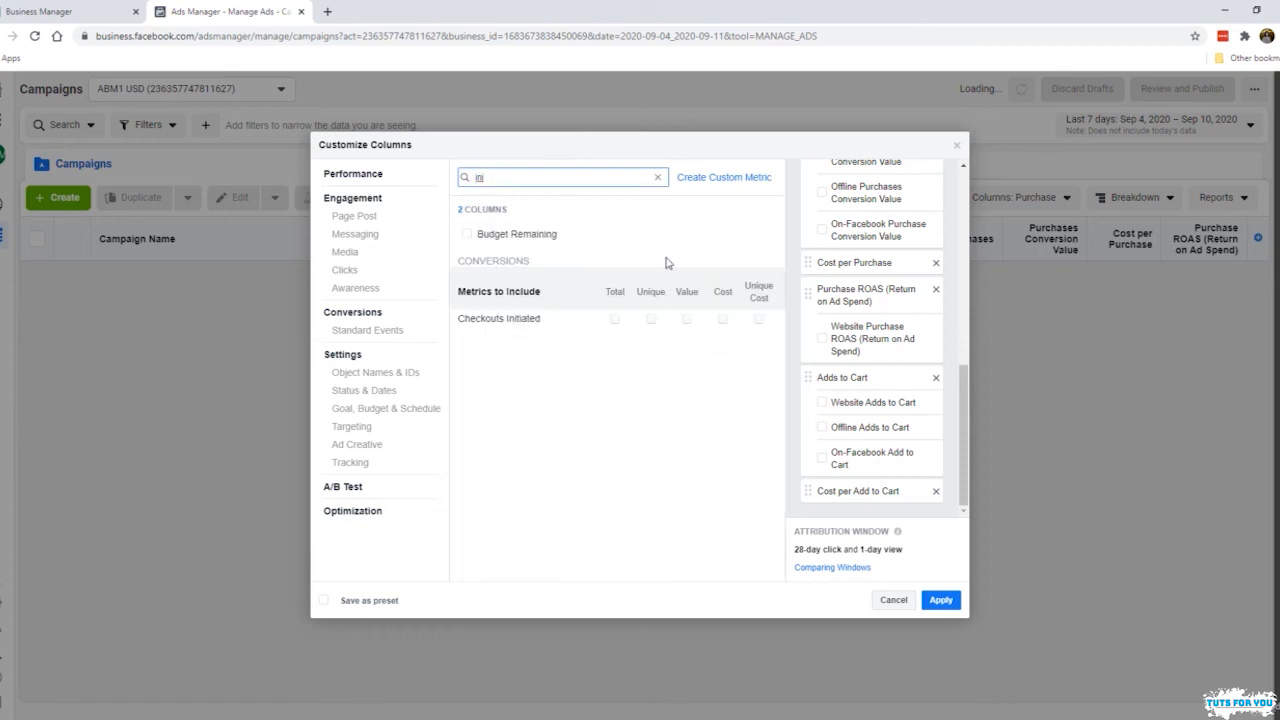
{"action": "left_click", "coordinate": [614, 320]}
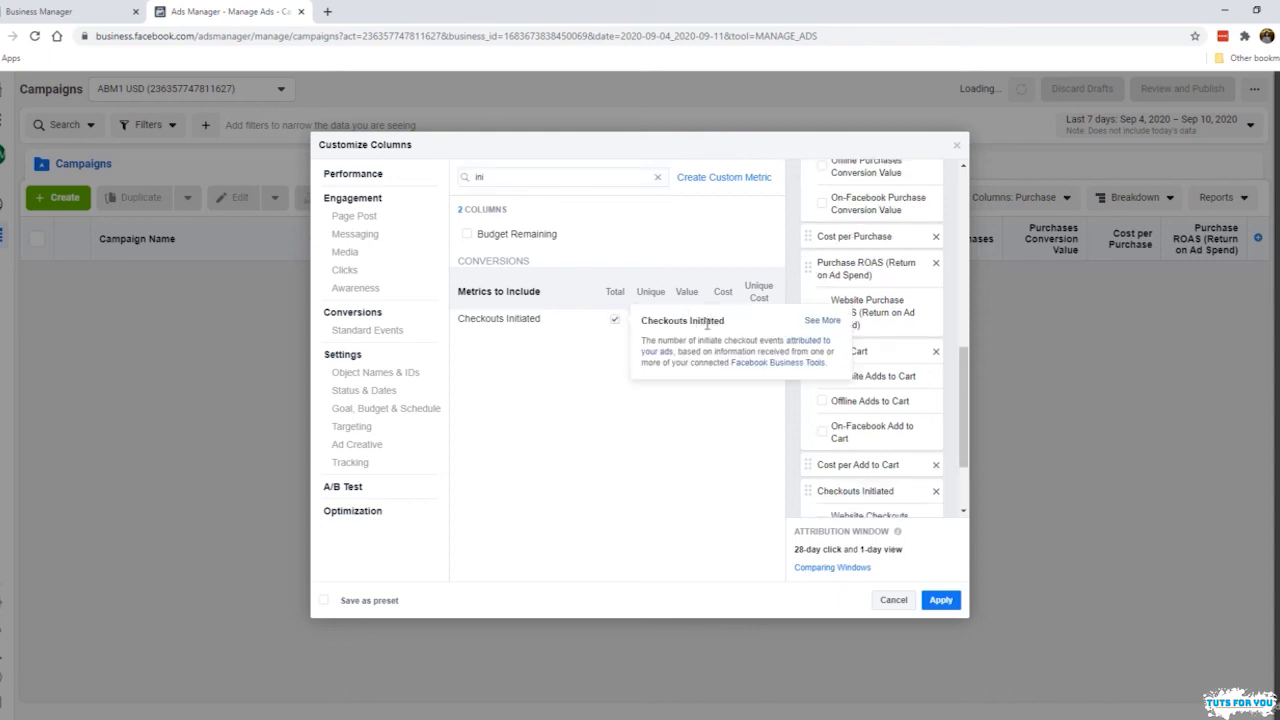
{"action": "left_click", "coordinate": [724, 321]}
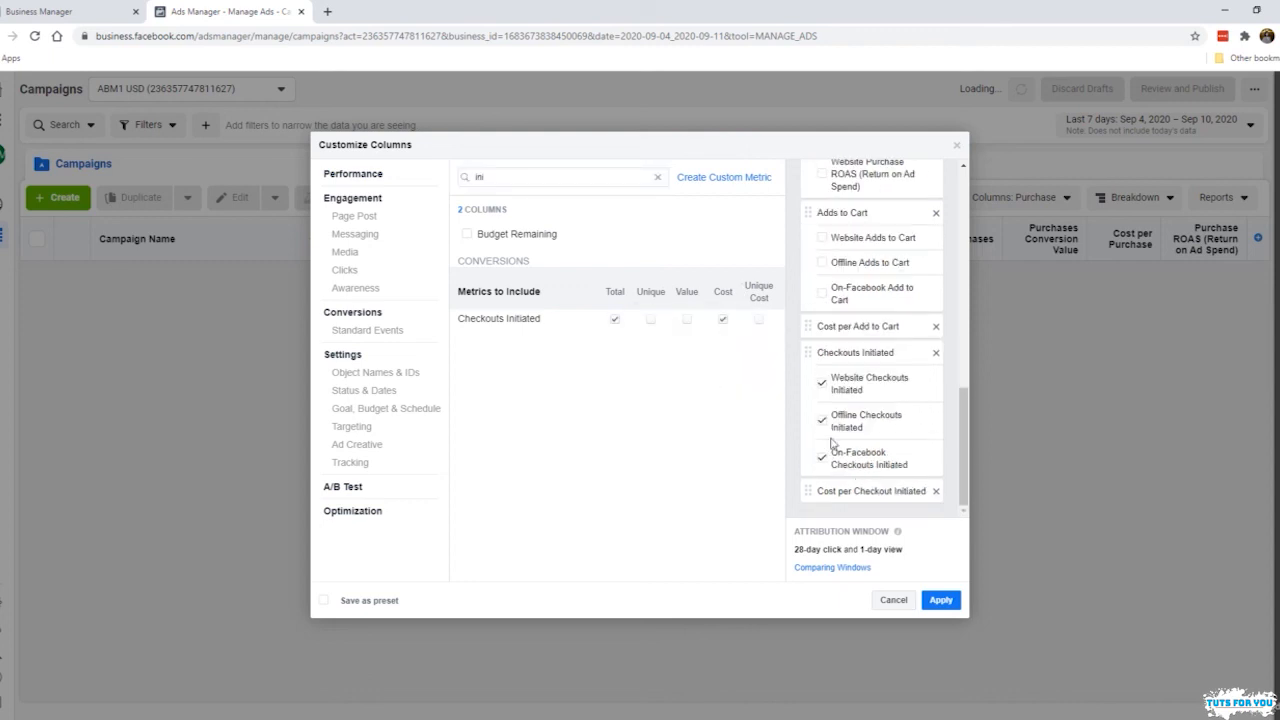
Remove the Checkouts Initiated and Cost per Checkout Initiated columns from the selection
{"action": "left_click", "coordinate": [822, 457]}
{"action": "left_click", "coordinate": [936, 352]}
{"action": "left_click", "coordinate": [935, 491]}
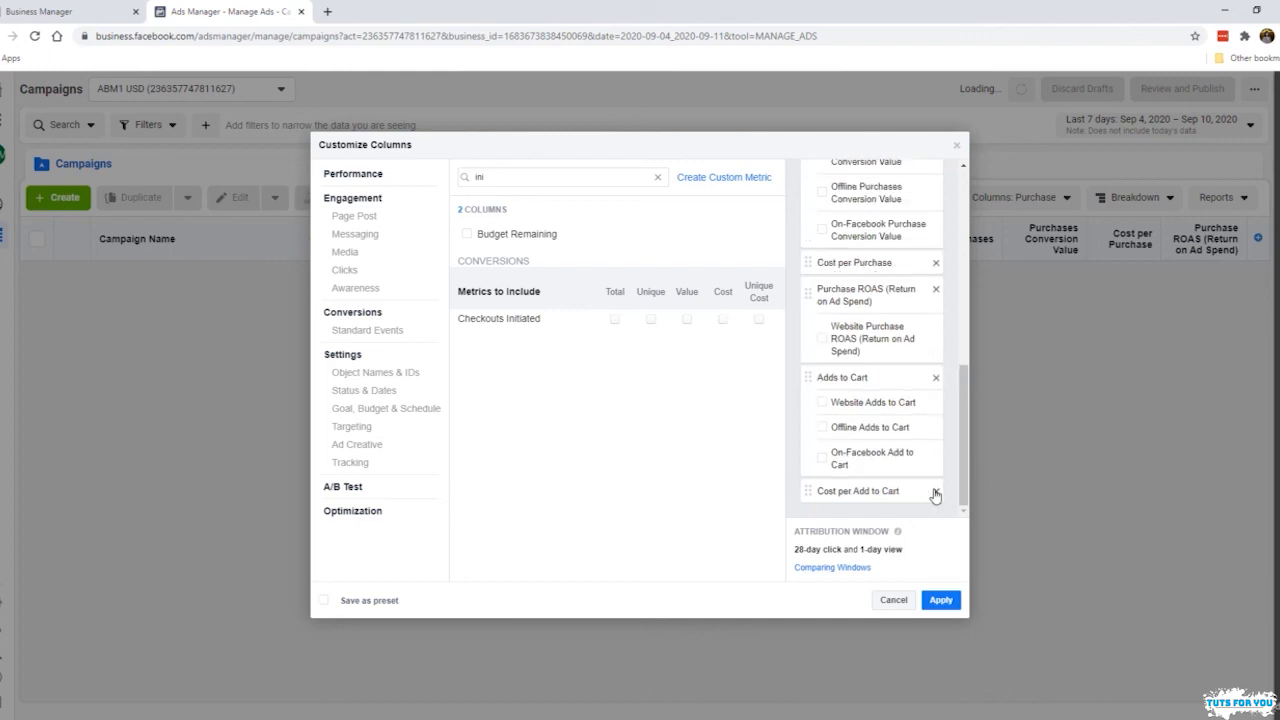
Save the column selection as a preset named "E-Commerce" and apply it to the campaigns table
{"action": "left_click", "coordinate": [384, 602]}
{"action": "left_click_drag", "start_coordinate": [455, 603], "coordinate": [292, 592]}
{"action": "type", "text": "E-Commerce"}
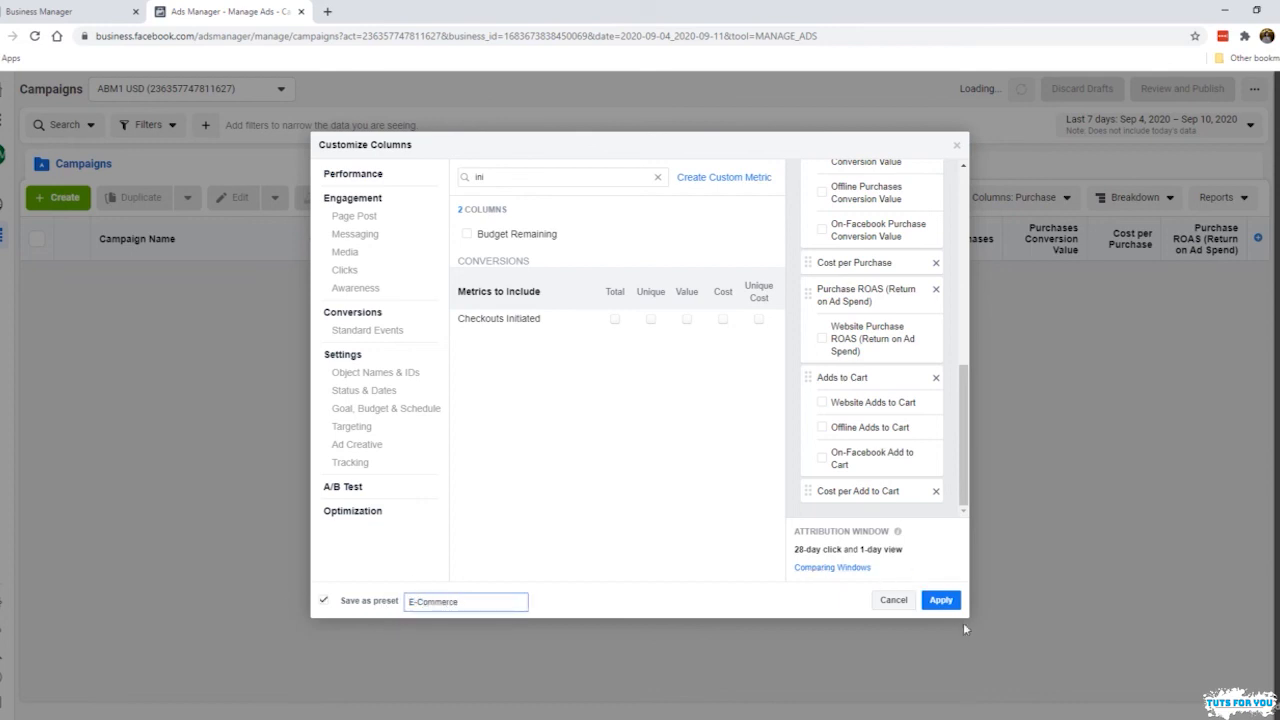
{"action": "left_click", "coordinate": [940, 600]}
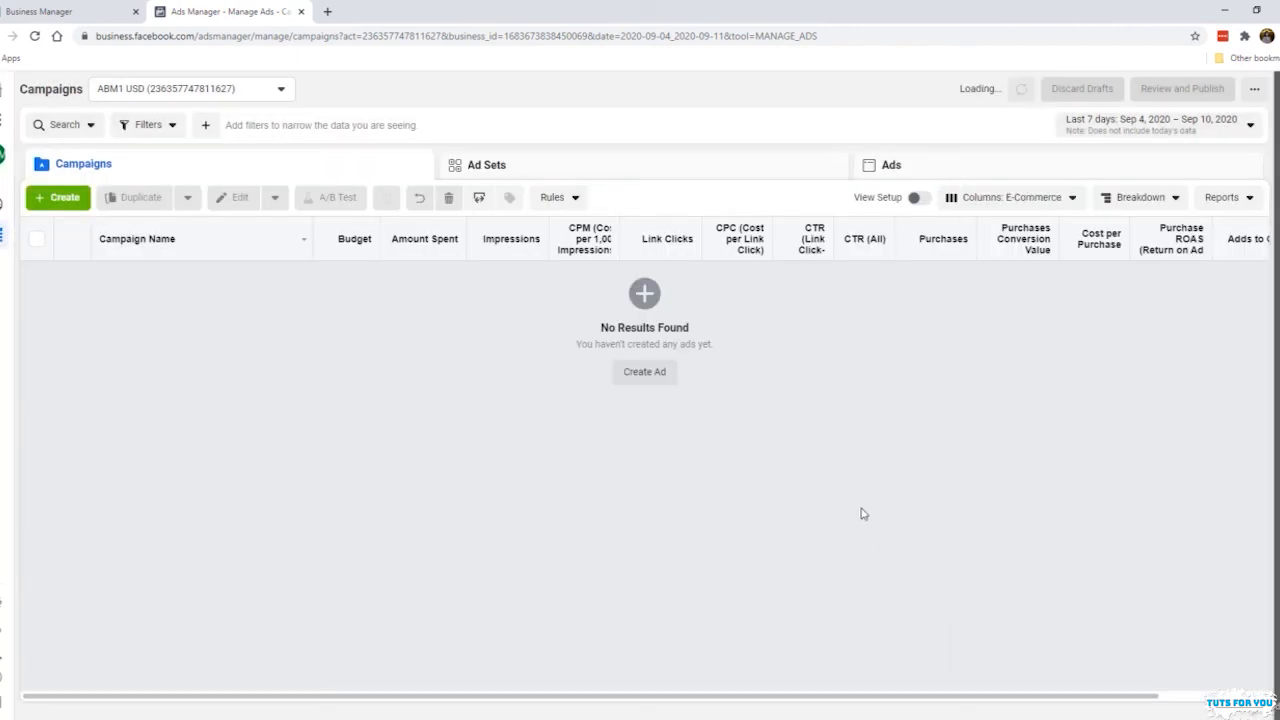